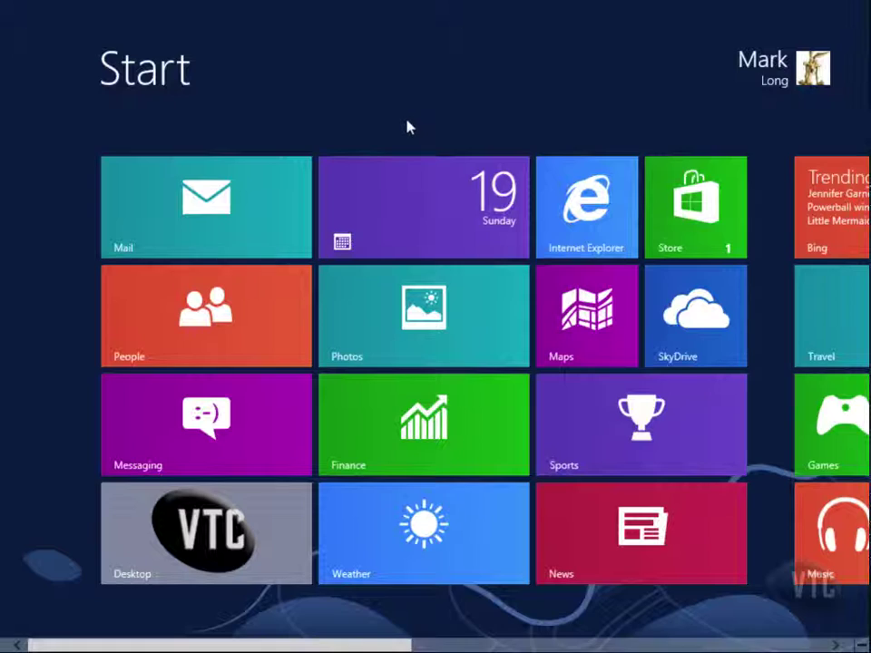
Step: Move the News tile into the Travel and Games group beside the Bing tile
{"action": "scroll", "coordinate": [406, 128], "scroll_direction": "down", "scroll_amount": 3}
{"action": "scroll", "coordinate": [405, 129], "scroll_direction": "down", "scroll_amount": 4}
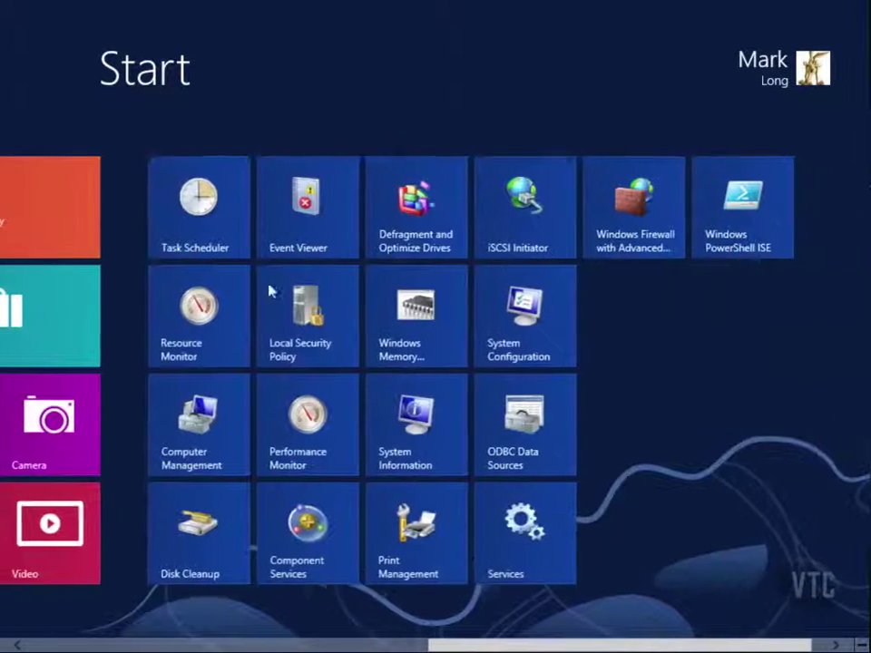
{"action": "scroll", "coordinate": [617, 352], "scroll_direction": "up", "scroll_amount": 6}
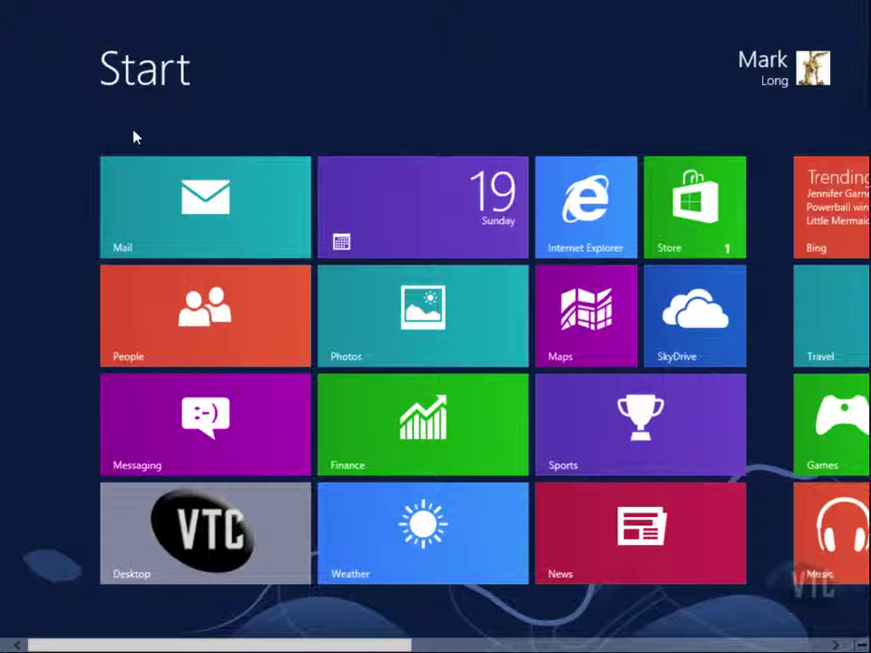
{"action": "scroll", "coordinate": [216, 147], "scroll_direction": "down", "scroll_amount": 5}
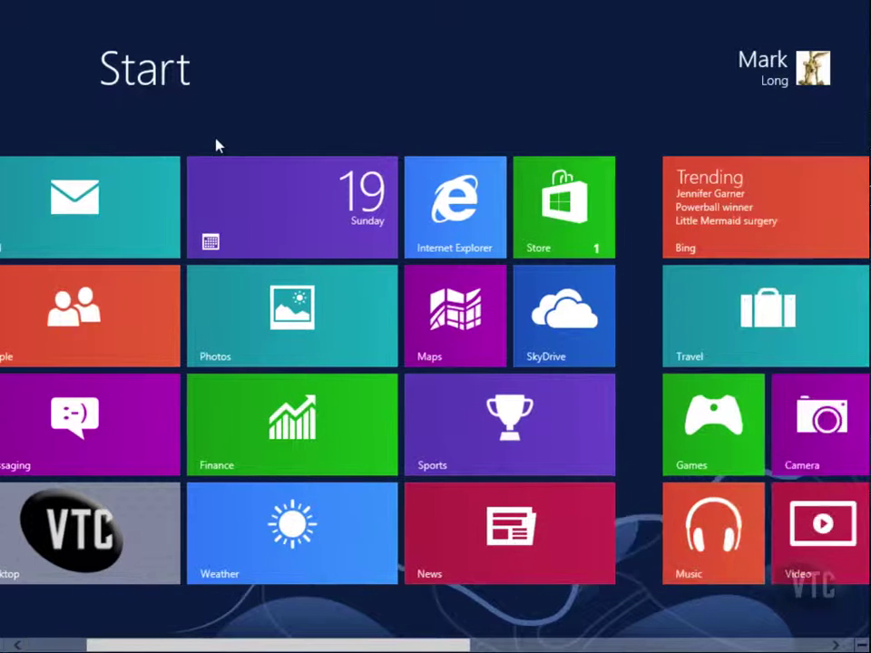
{"action": "scroll", "coordinate": [215, 145], "scroll_direction": "down", "scroll_amount": 2}
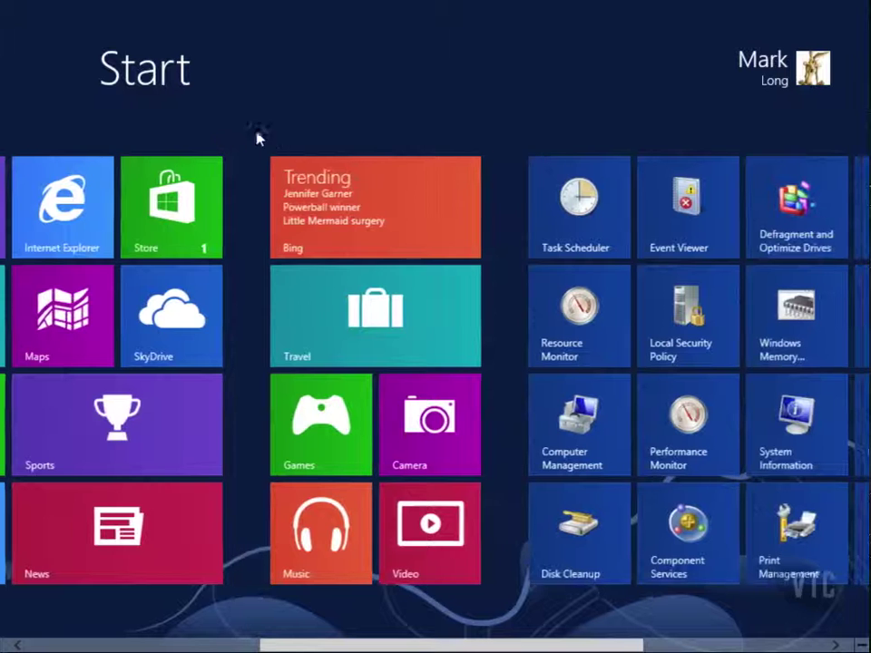
{"action": "scroll", "coordinate": [570, 148], "scroll_direction": "down", "scroll_amount": 5}
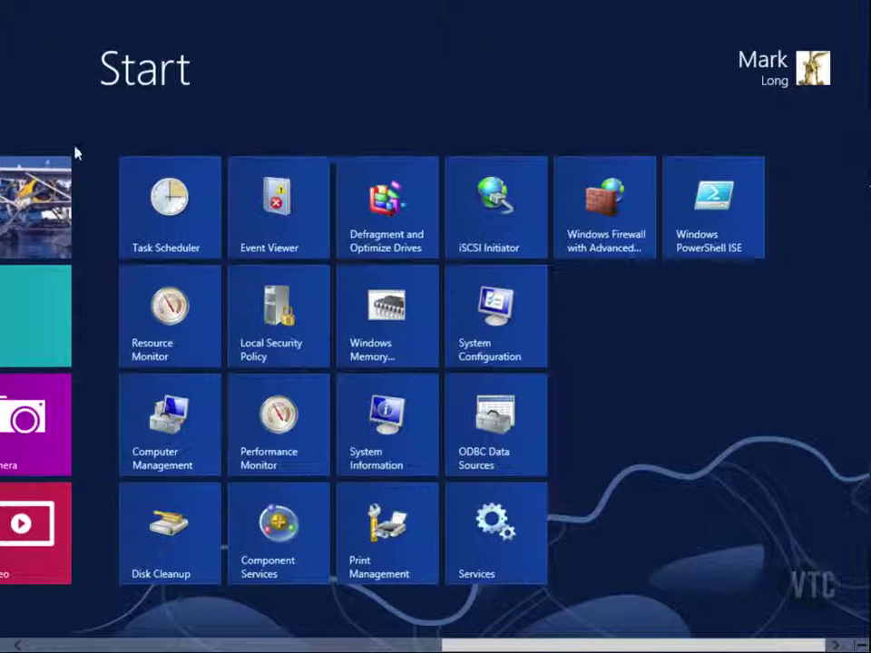
{"action": "scroll", "coordinate": [269, 142], "scroll_direction": "up", "scroll_amount": 8}
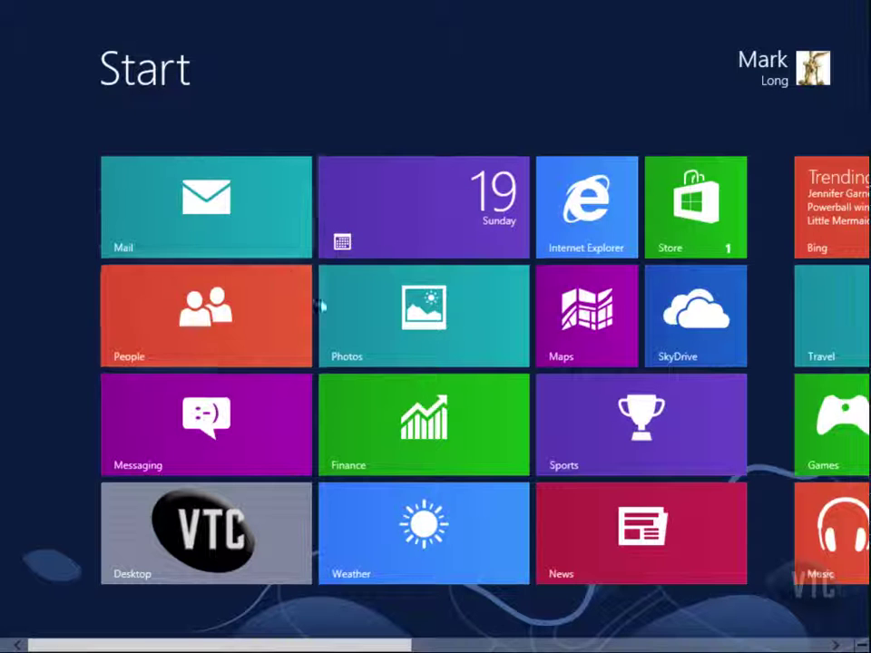
{"action": "scroll", "coordinate": [381, 210], "scroll_direction": "right", "scroll_amount": 5}
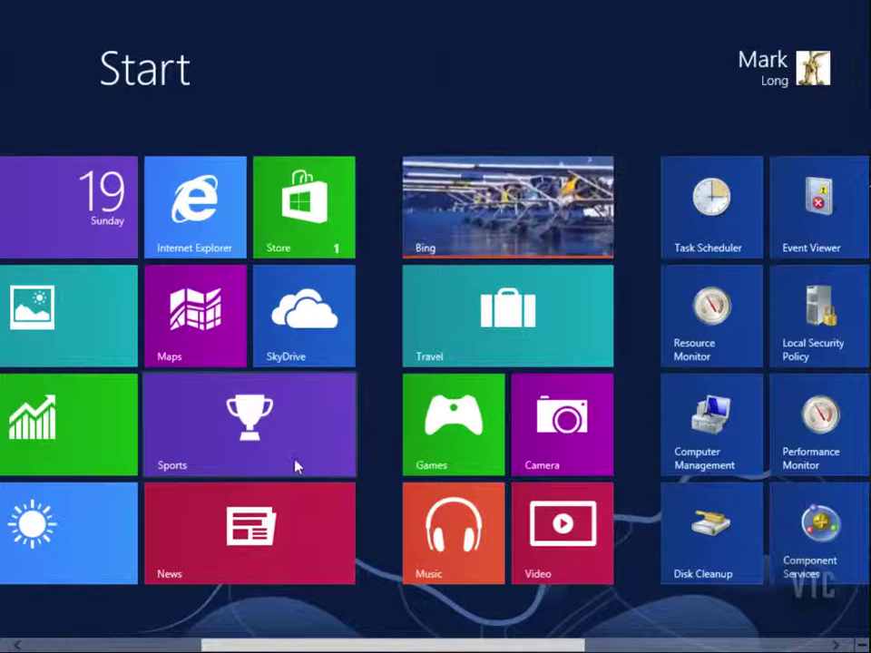
{"action": "left_click_drag", "start_coordinate": [242, 567], "coordinate": [488, 580]}
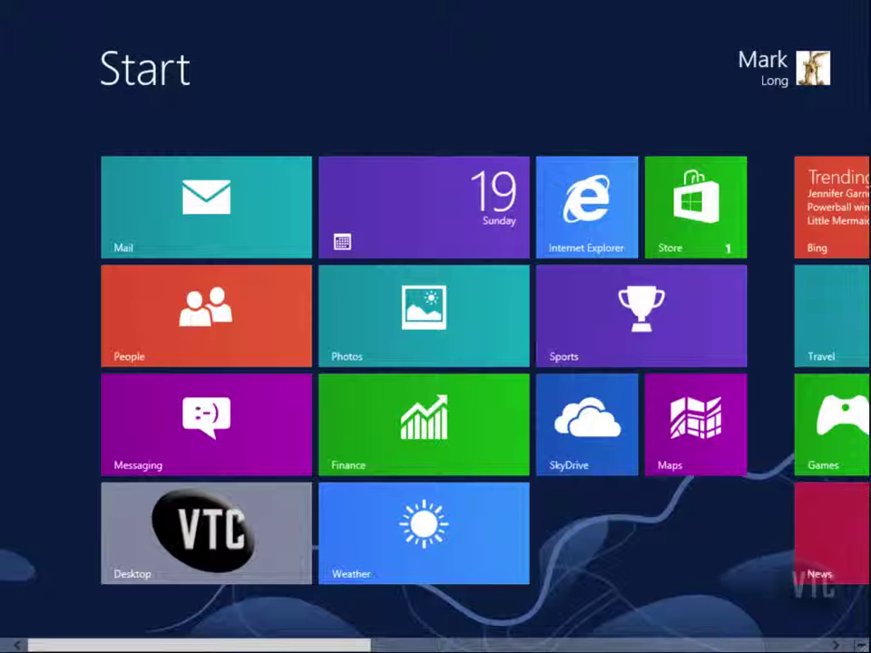
Step: Zoom out to the group overview and select the first group (Mail, Calendar, Finance)
{"action": "left_click", "coordinate": [859, 645]}
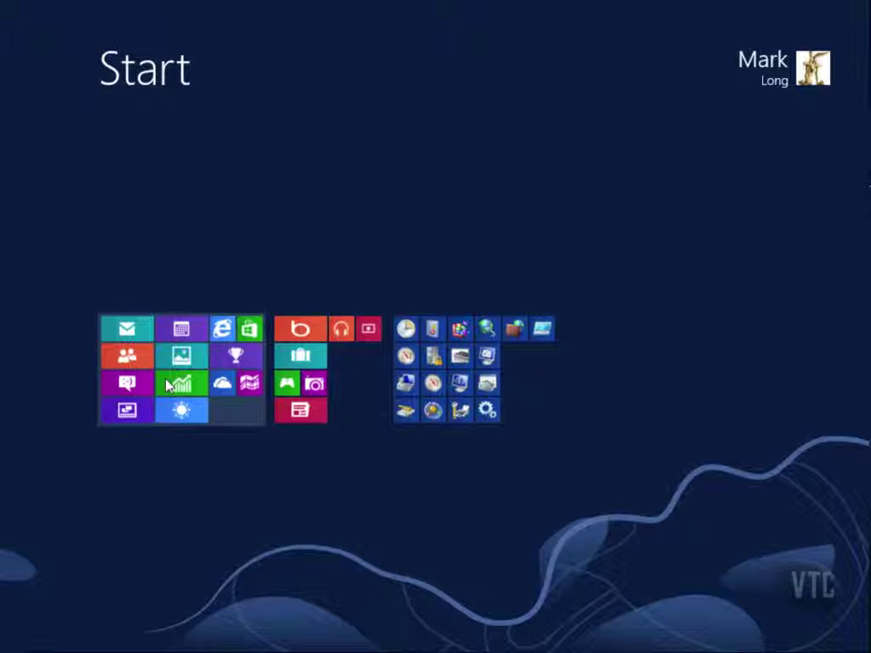
{"action": "mouse_move", "coordinate": [168, 386]}
{"action": "left_mouse_down"}
{"action": "mouse_move", "coordinate": [428, 392]}
{"action": "mouse_move", "coordinate": [161, 388]}
{"action": "left_mouse_up"}
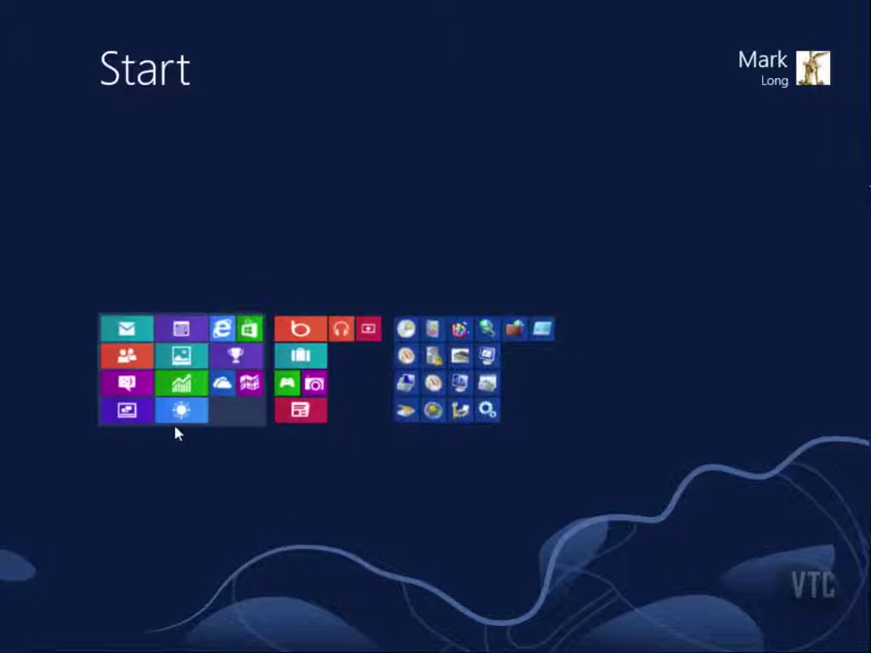
Step: Name the first tile group 'Main Apps'
{"action": "right_click", "coordinate": [173, 372]}
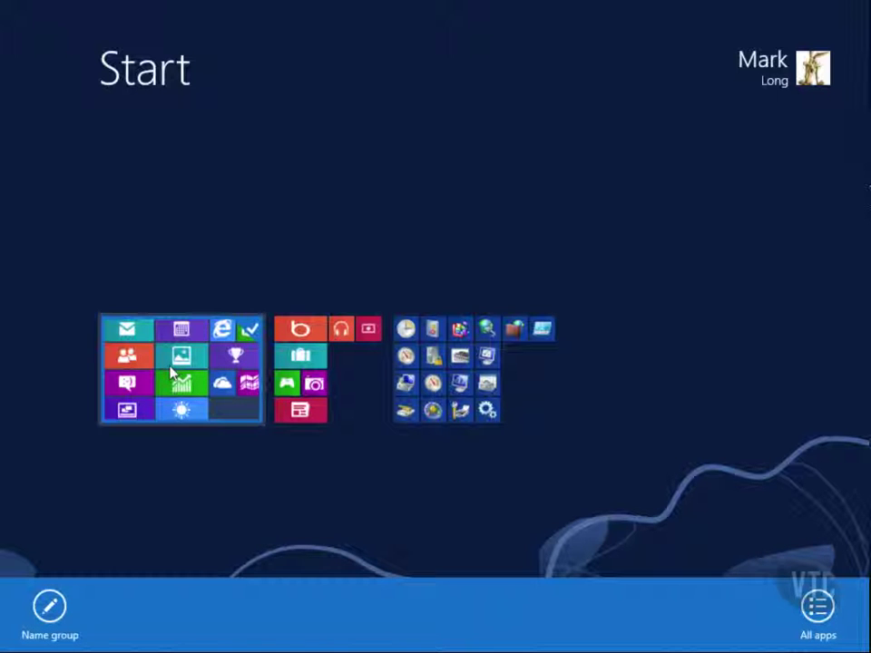
{"action": "left_click", "coordinate": [52, 605]}
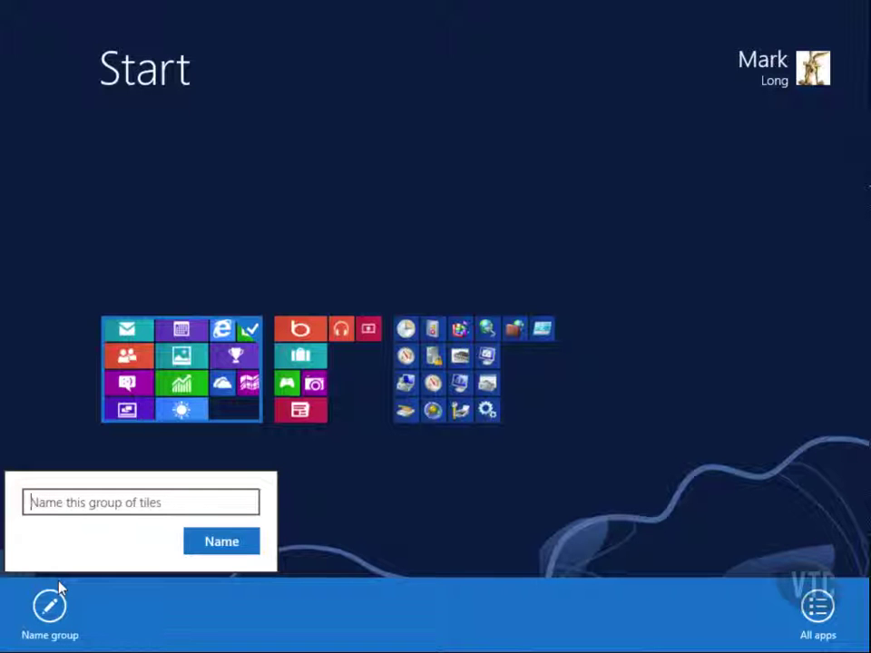
{"action": "type", "text": "Main Apps"}
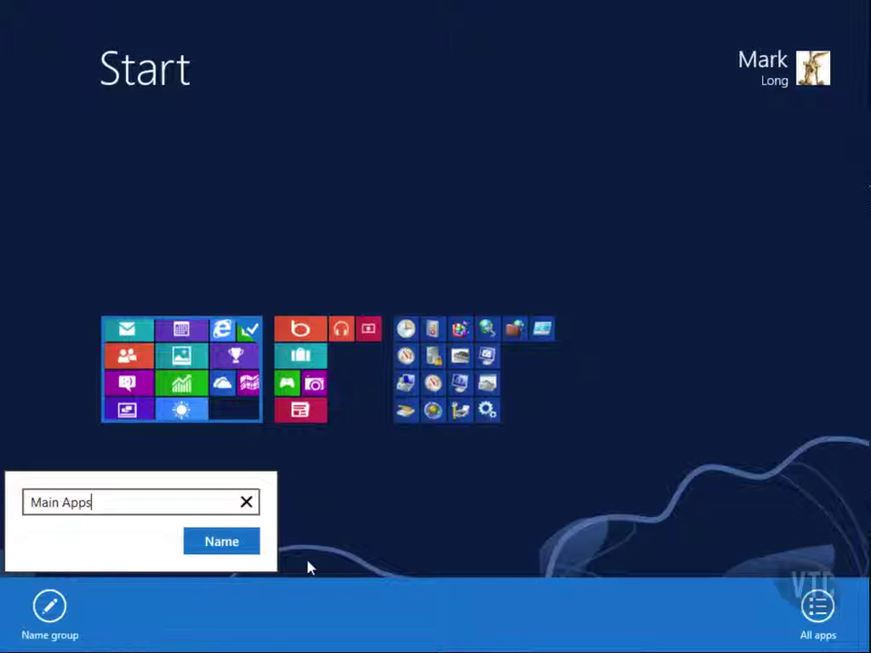
{"action": "left_click", "coordinate": [247, 550]}
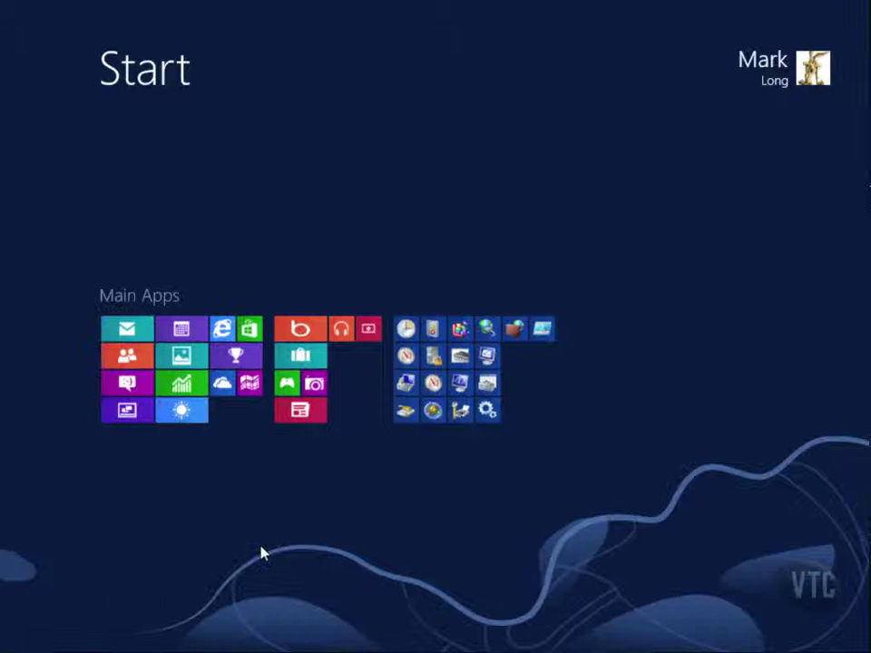
Step: Name the second tile group 'Misc'
{"action": "right_click", "coordinate": [294, 367]}
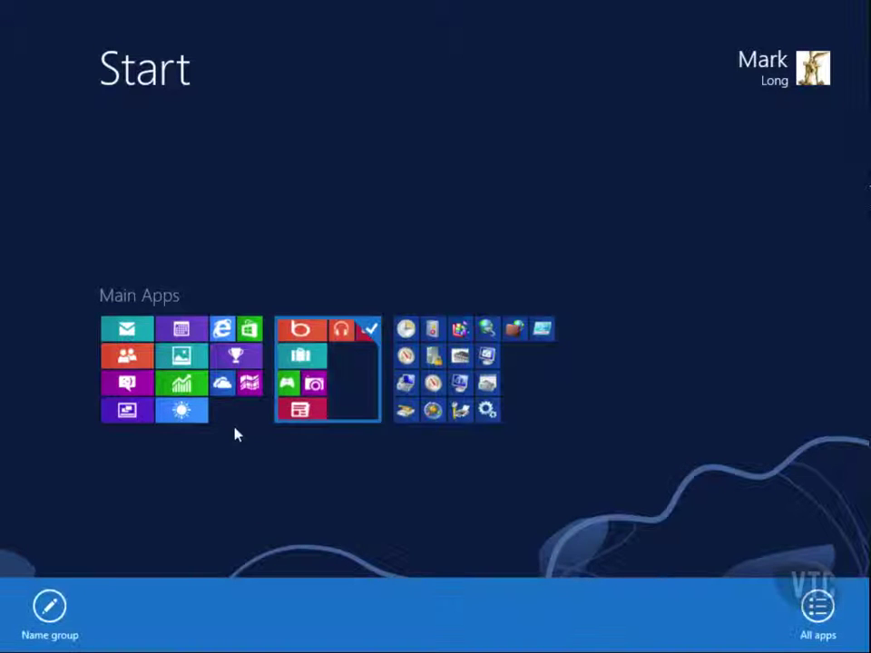
{"action": "left_click", "coordinate": [50, 608]}
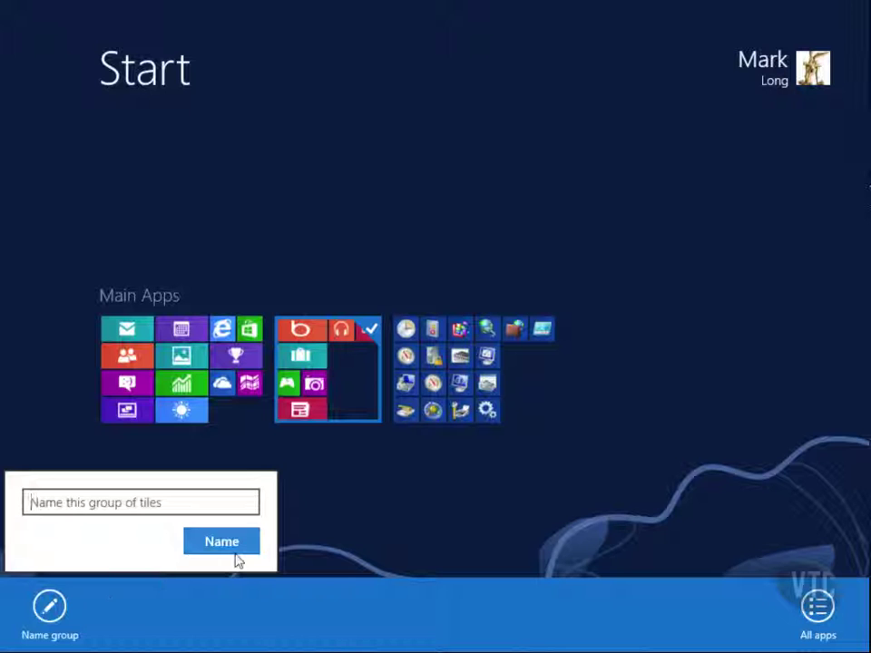
{"action": "type", "text": "Misc"}
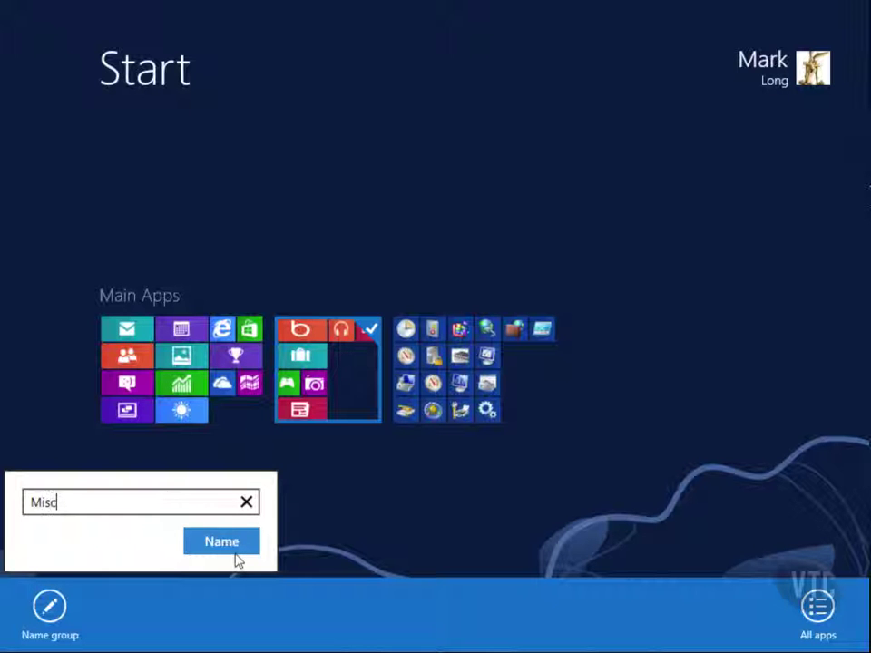
{"action": "left_click", "coordinate": [221, 542]}
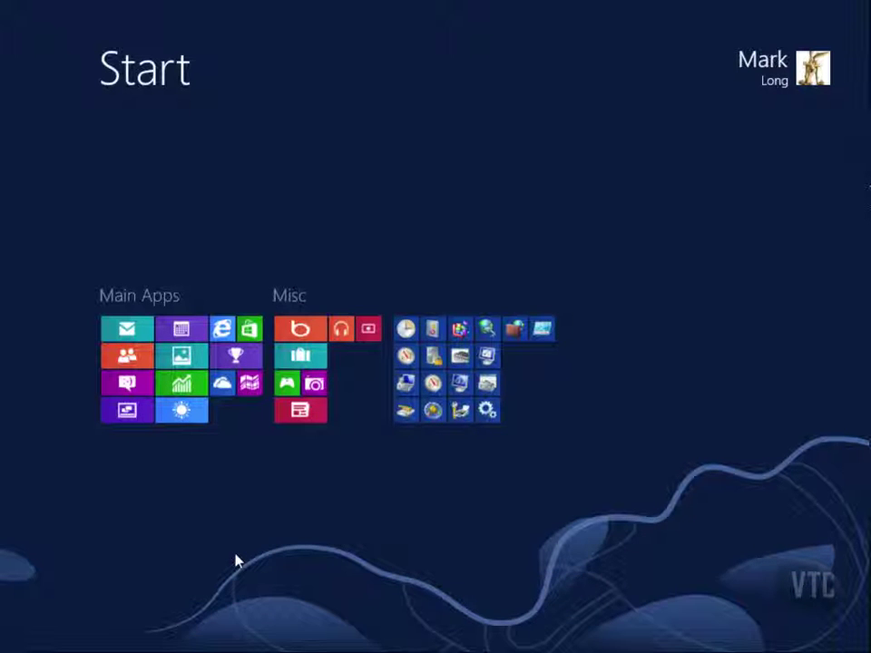
Step: Name the third tile group 'Admin Tools'
{"action": "right_click", "coordinate": [404, 413]}
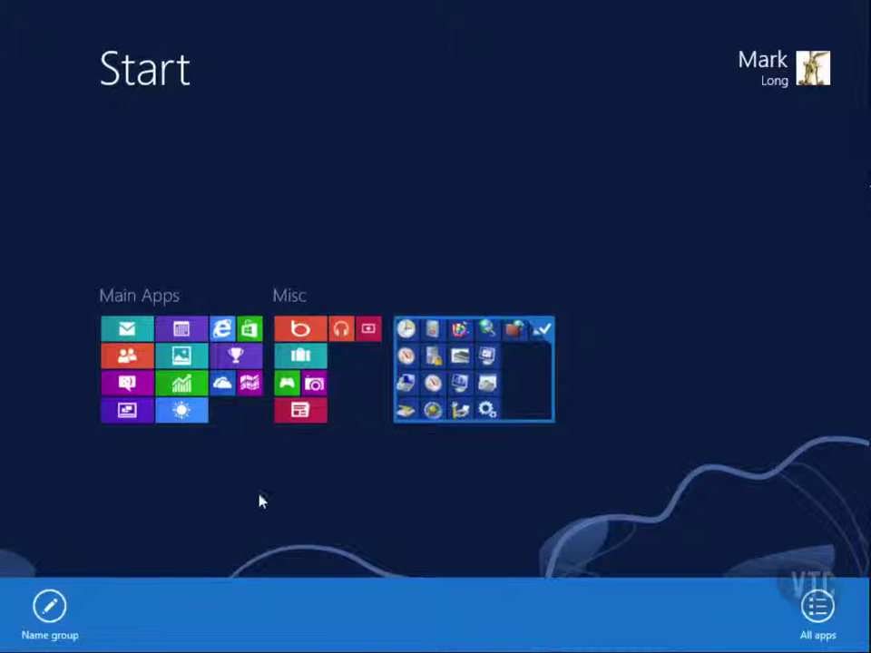
{"action": "left_click", "coordinate": [52, 606]}
{"action": "type", "text": "T"}
{"action": "key", "text": "BackSpace"}
{"action": "type", "text": "Admin Tools"}
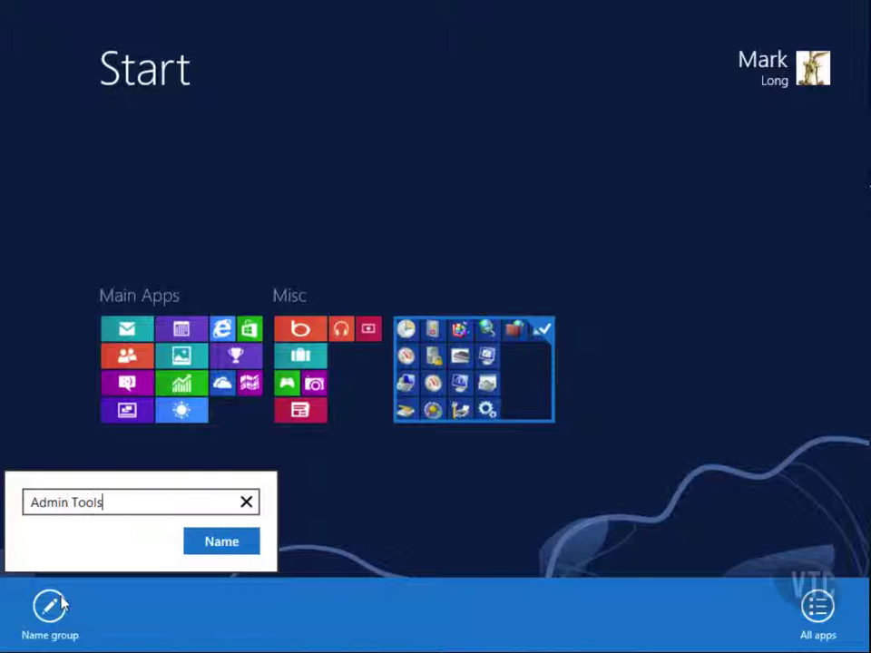
{"action": "left_click", "coordinate": [252, 549]}
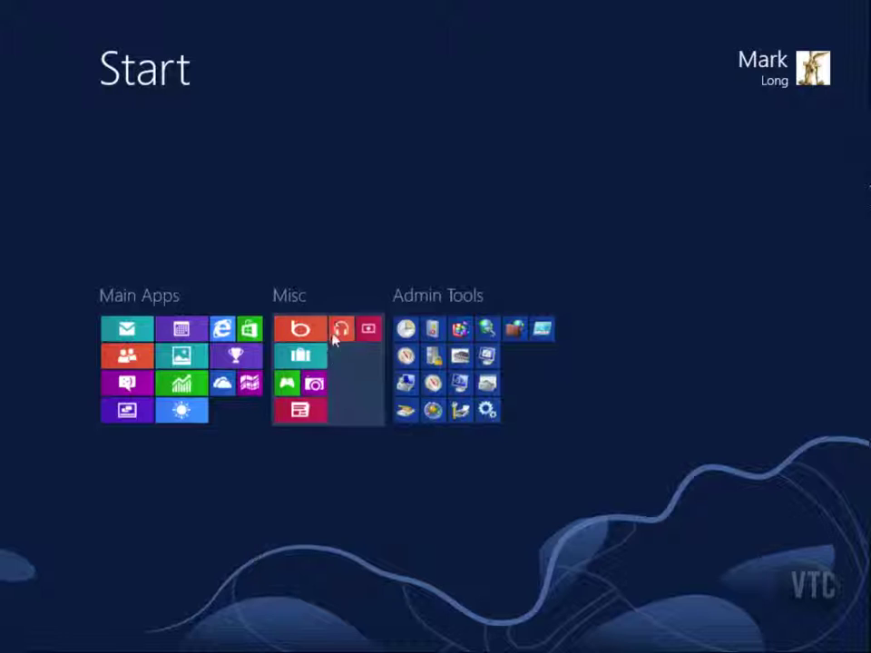
Step: Zoom back in on Misc and scroll through Main Apps, Misc and Admin Tools, ending on Main Apps
{"action": "left_click", "coordinate": [358, 243]}
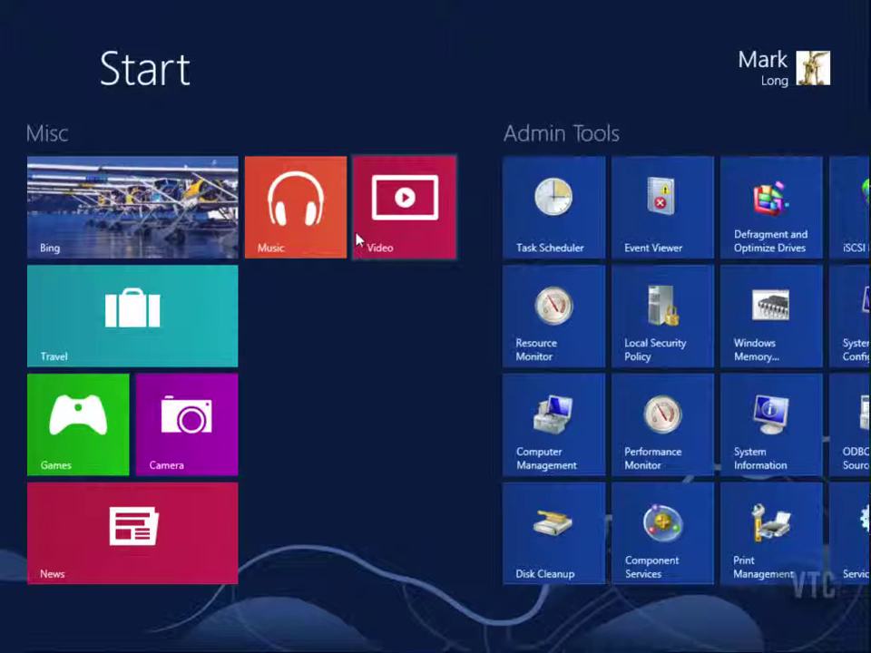
{"action": "scroll", "coordinate": [357, 244], "scroll_direction": "right", "scroll_amount": 3}
{"action": "scroll", "coordinate": [358, 243], "scroll_direction": "left", "scroll_amount": 8}
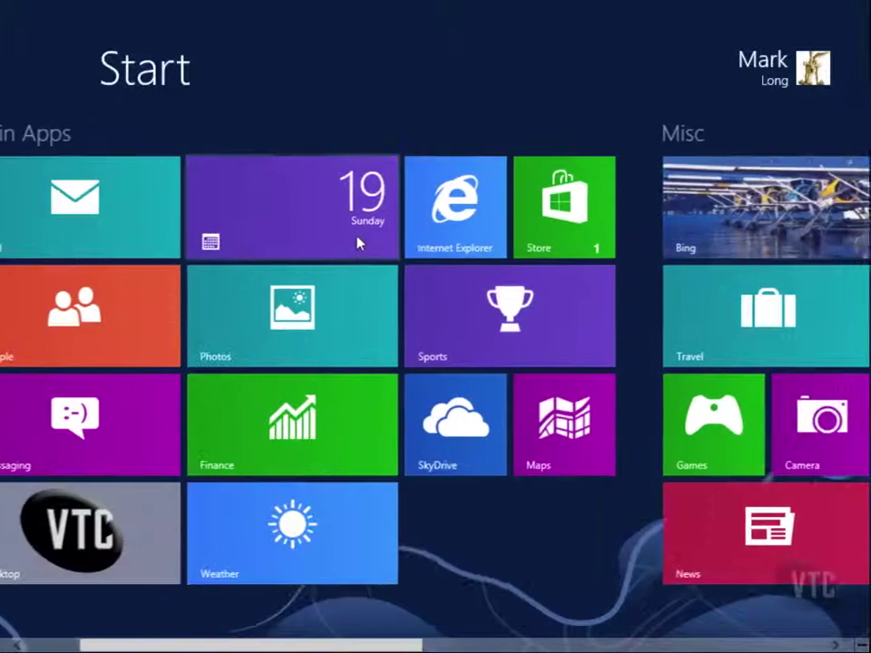
{"action": "scroll", "coordinate": [343, 150], "scroll_direction": "right", "scroll_amount": 10}
{"action": "scroll", "coordinate": [381, 150], "scroll_direction": "right", "scroll_amount": 3}
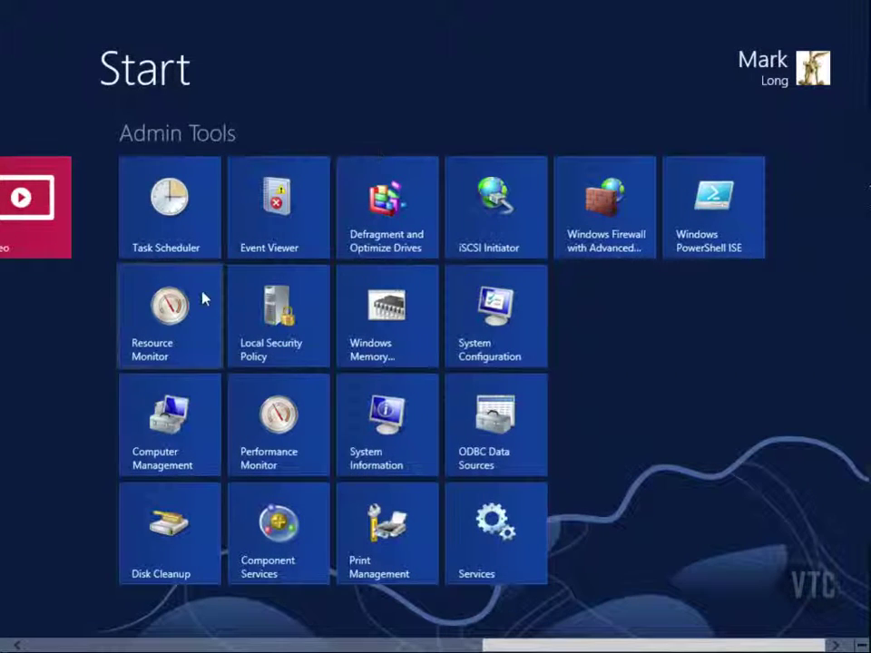
{"action": "scroll", "coordinate": [203, 297], "scroll_direction": "left", "scroll_amount": 12}
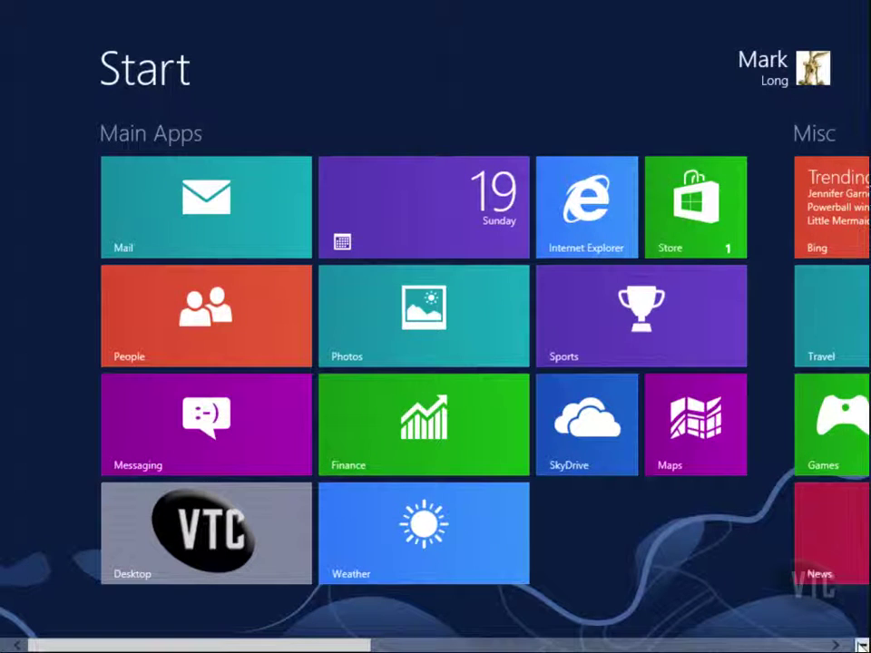
Step: In the zoomed-out view, move the Misc group after Admin Tools, then return to full-size tiles
{"action": "left_click", "coordinate": [860, 644]}
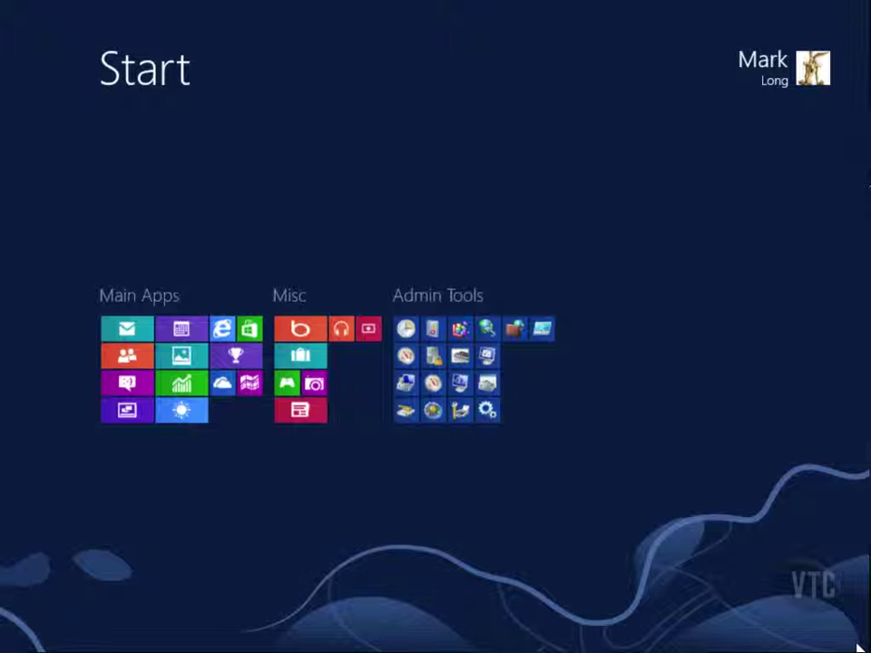
{"action": "left_click_drag", "start_coordinate": [318, 406], "coordinate": [473, 471]}
{"action": "left_click", "coordinate": [422, 558]}
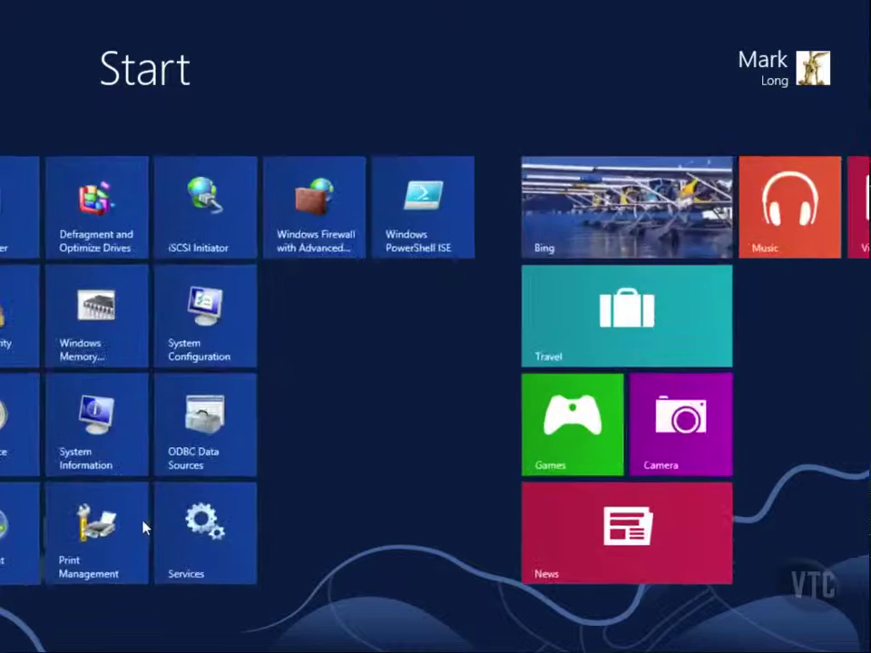
{"action": "scroll", "coordinate": [151, 518], "scroll_direction": "left", "scroll_amount": 10}
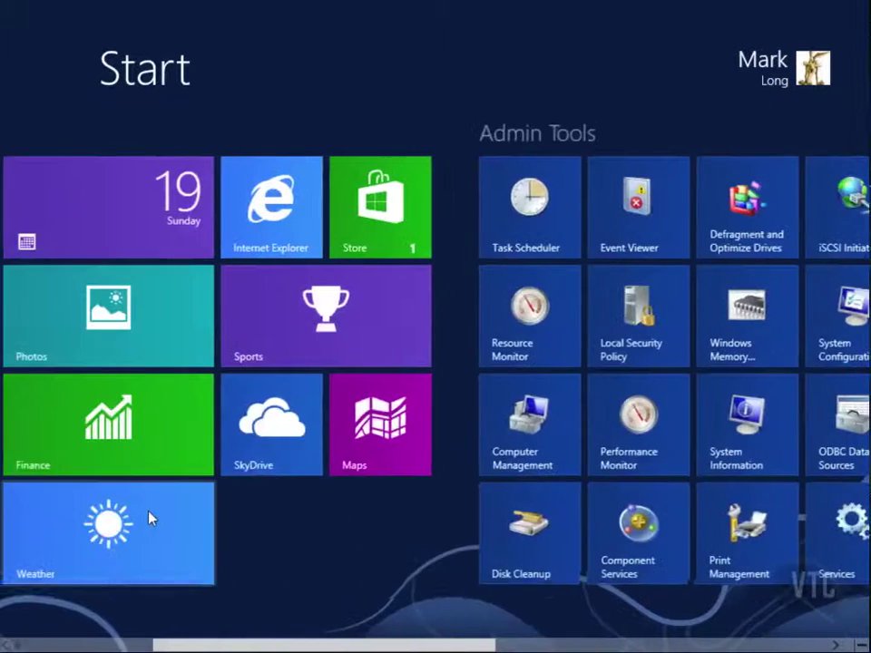